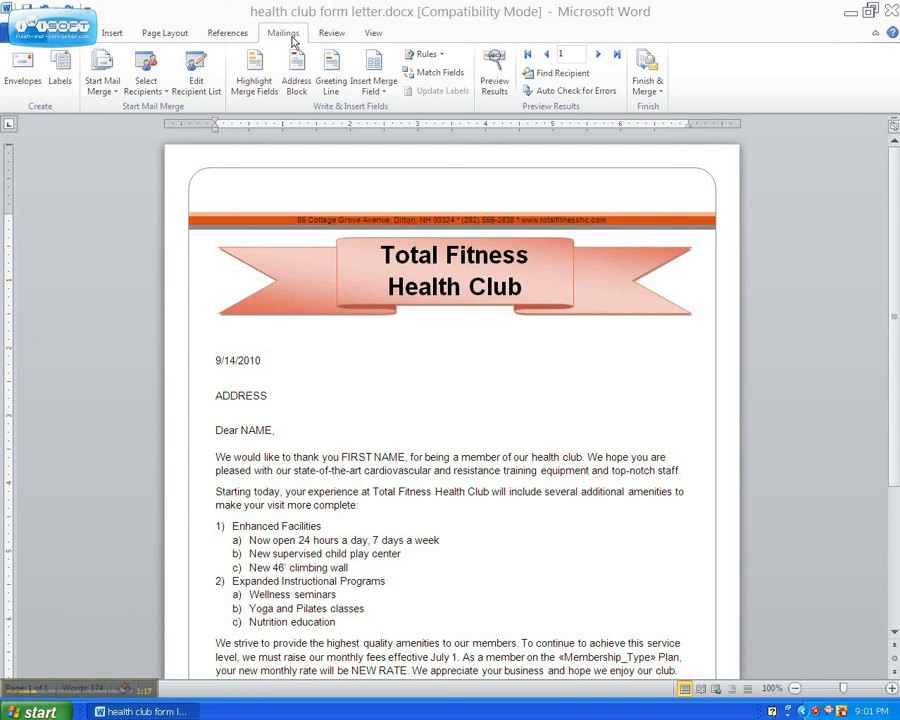
# Set the mail merge type to Letters and create a new recipient list.
pyautogui.click(108, 92)
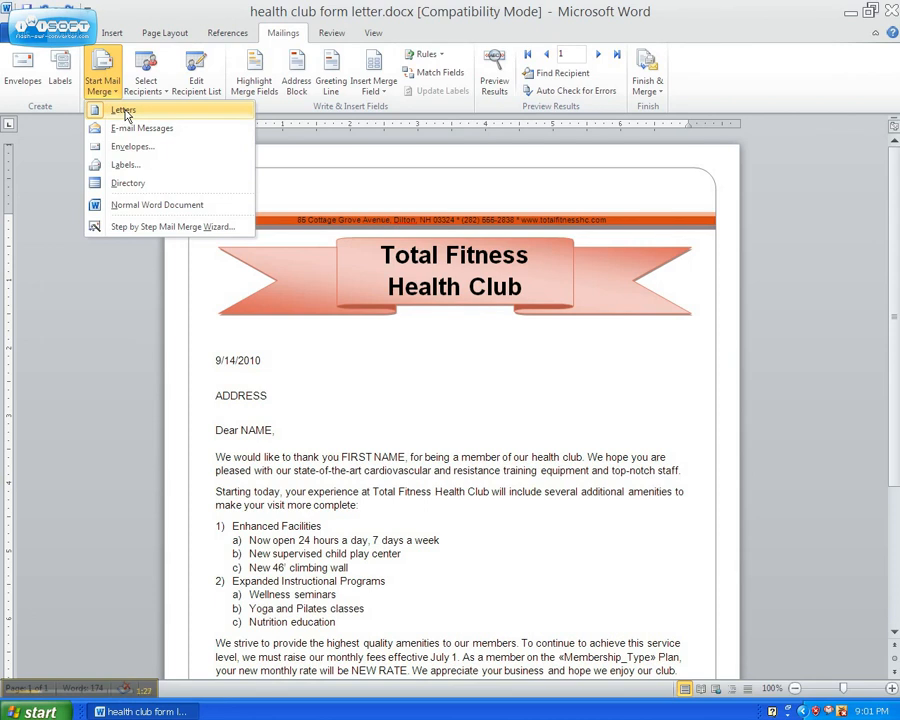
pyautogui.click(125, 112)
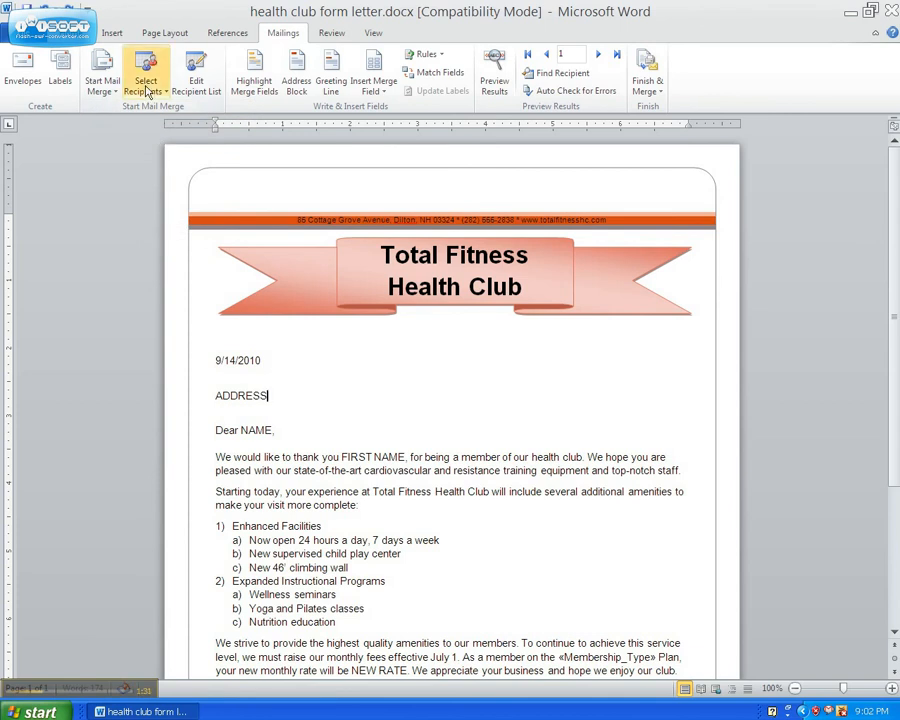
pyautogui.click(146, 92)
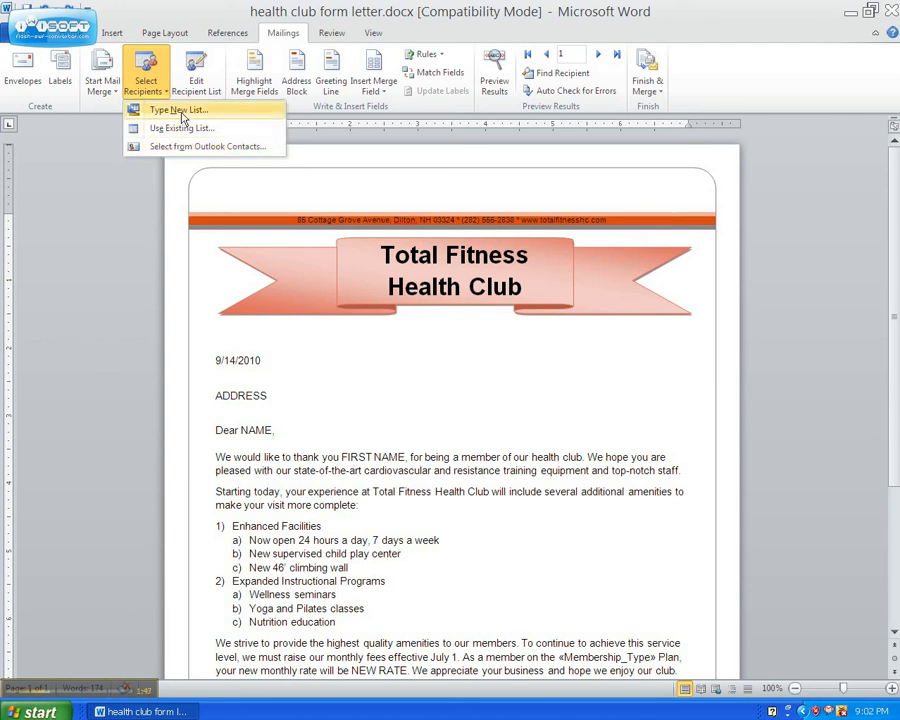
pyautogui.click(183, 116)
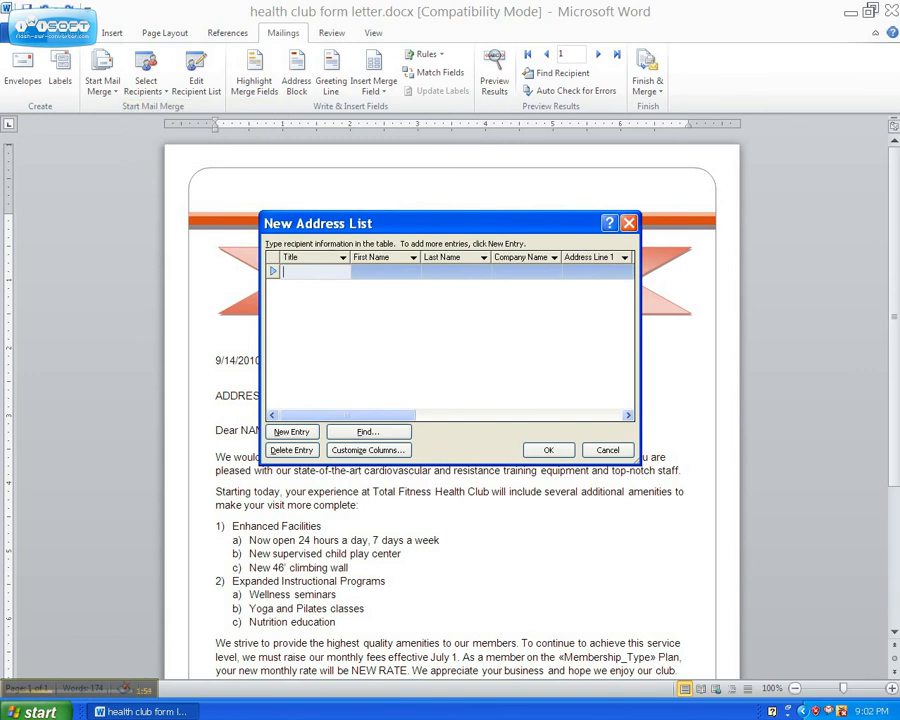
# Give the first recipient the title Mr. and enter the recipient's first and last name.
pyautogui.write('Mr.')
pyautogui.press('Tab')
pyautogui.write('Jo')
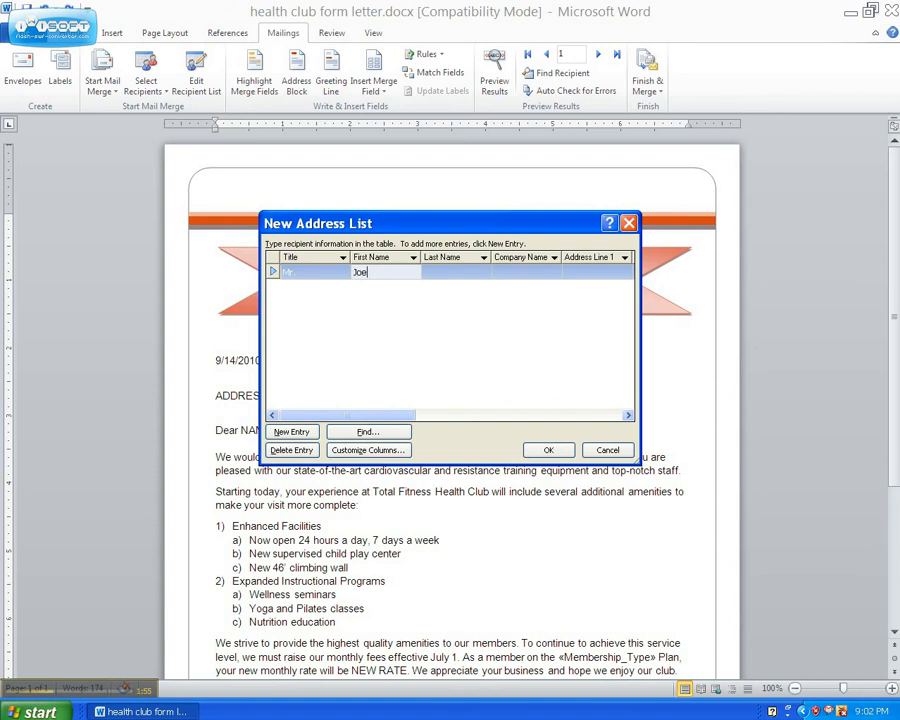
pyautogui.write('e')
pyautogui.press('Tab')
pyautogui.write('Doe')
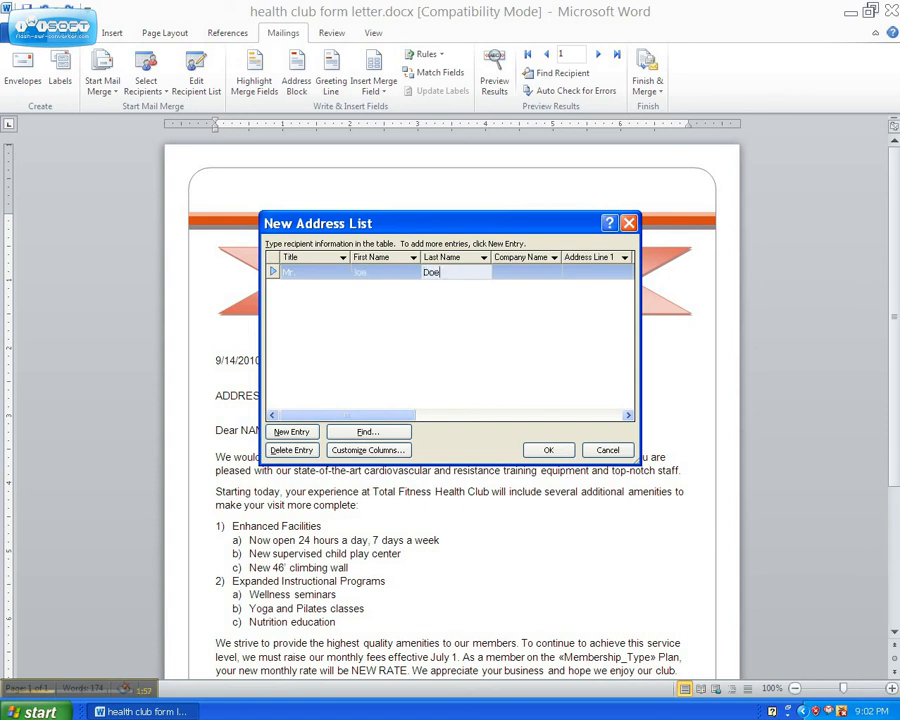
pyautogui.press('Tab')
pyautogui.press('Tab')
# Enter the first recipient's street address in Address Line 1, leaving the company name and Address Line 2 empty.
pyautogui.write('13')
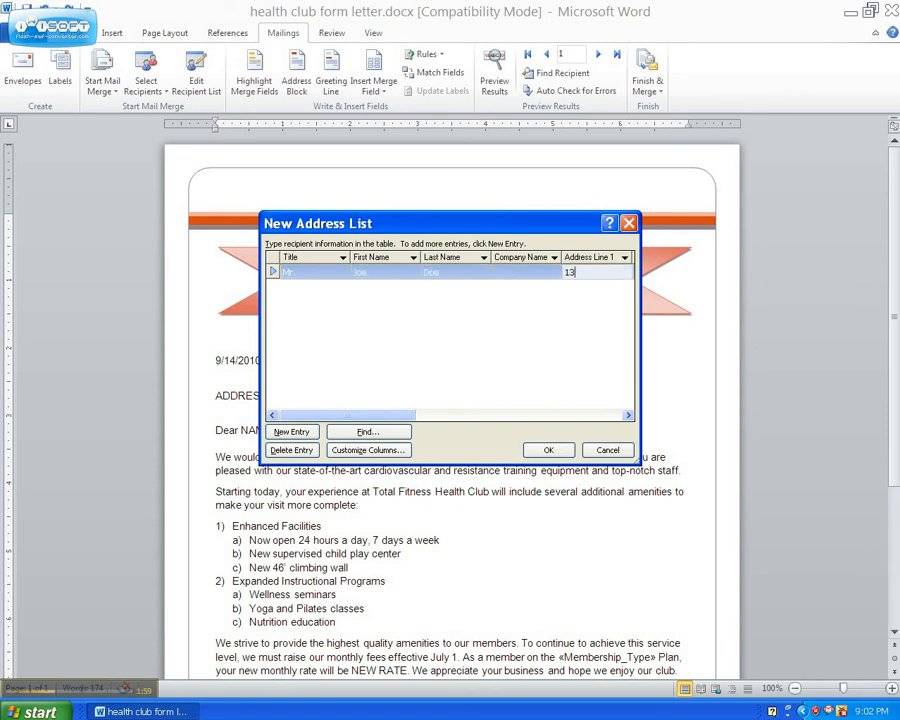
pyautogui.write(' t5')
pyautogui.press('BackSpace')
pyautogui.press('BackSpace')
pyautogui.write('5th')
pyautogui.press('Tab')
pyautogui.press('Tab')
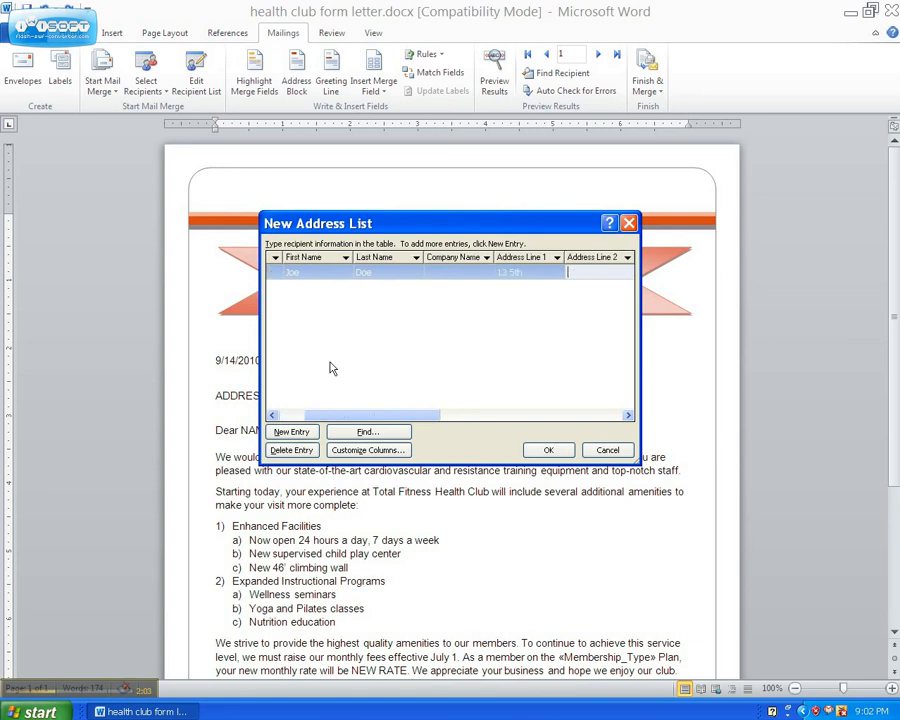
# Fill in the first recipient's city, state and ZIP code, and add a new blank entry to the list.
pyautogui.write('Eugene')
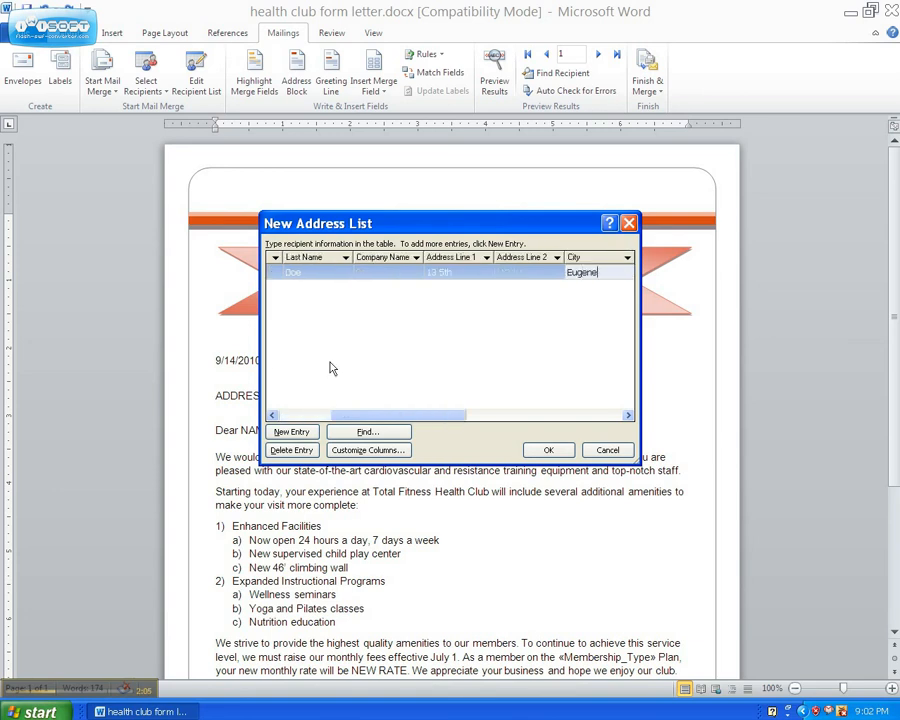
pyautogui.press('Tab')
pyautogui.write('OR')
pyautogui.press('Tab')
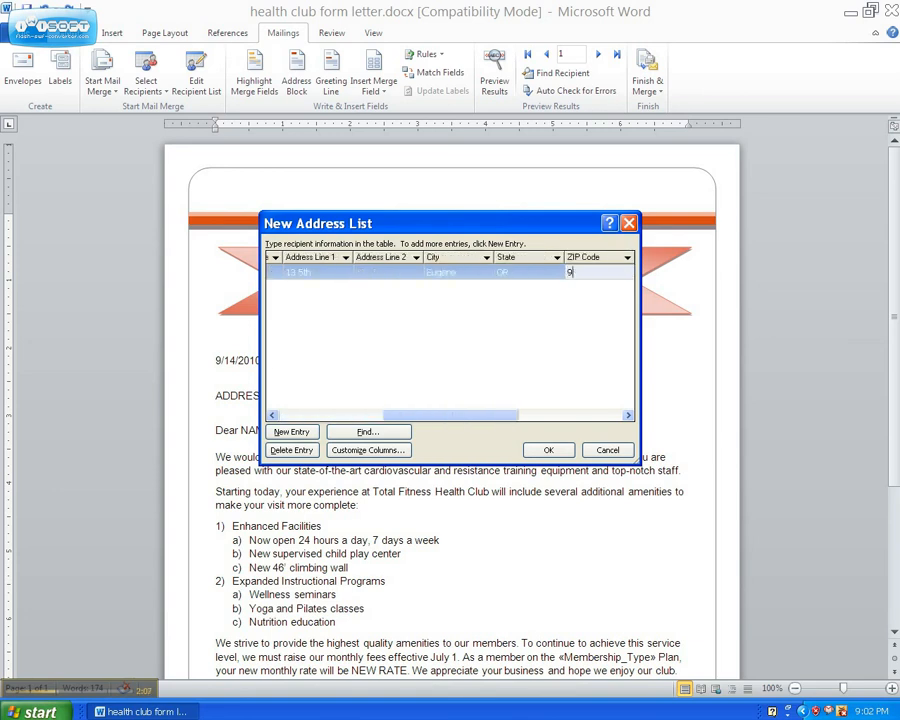
pyautogui.write('97401')
pyautogui.press('Tab')
pyautogui.press('Tab')
pyautogui.press('Tab')
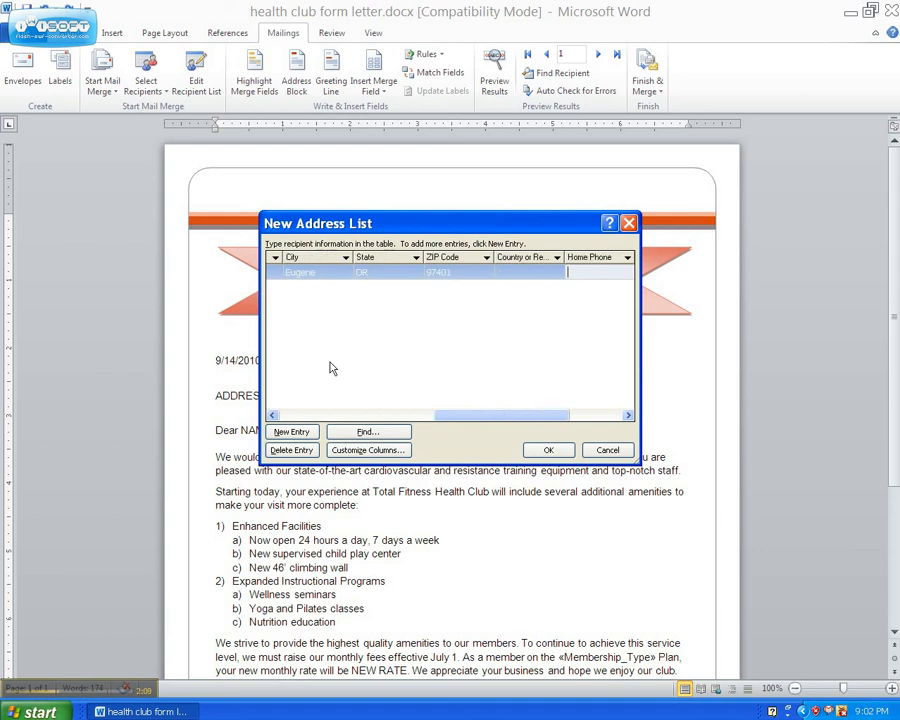
pyautogui.press('Tab')
pyautogui.press('Tab')
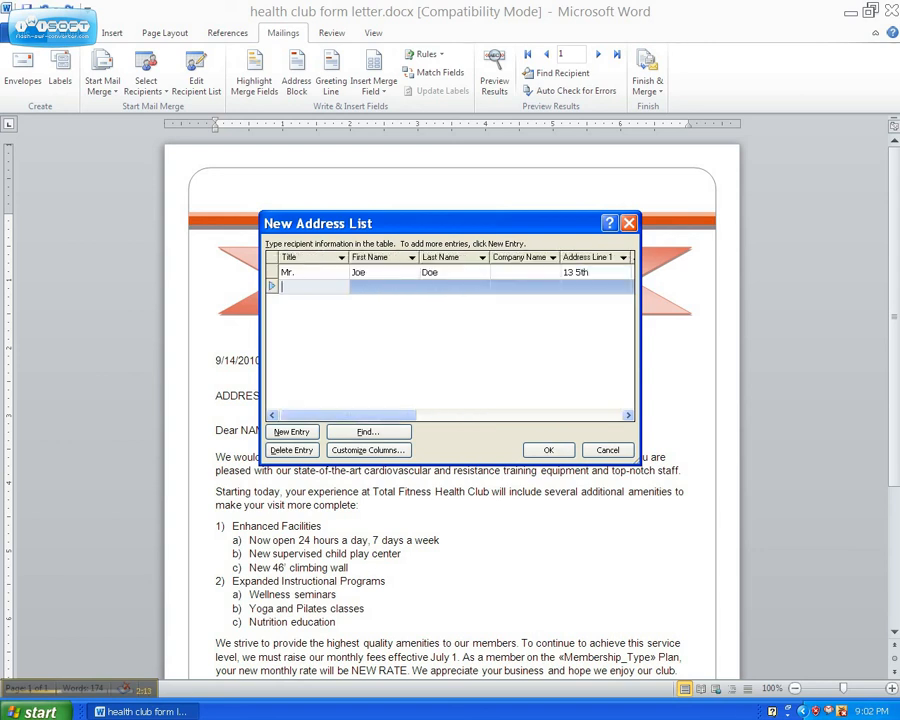
# Give the second recipient the title Ms. and enter the recipient's first and last name.
pyautogui.write('Ms.')
pyautogui.press('Tab')
pyautogui.write('Jane')
pyautogui.press('Tab')
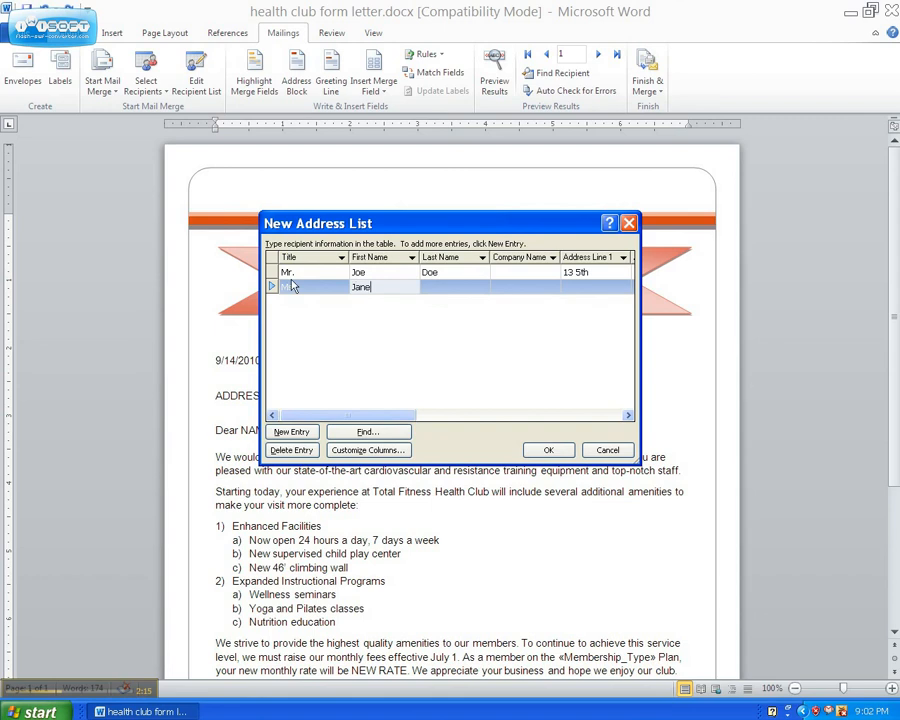
pyautogui.write('Doe')
pyautogui.press('Tab')
pyautogui.press('Tab')
# Enter the second recipient's street address in Address Line 1, leaving Address Line 2 empty.
pyautogui.write('43')
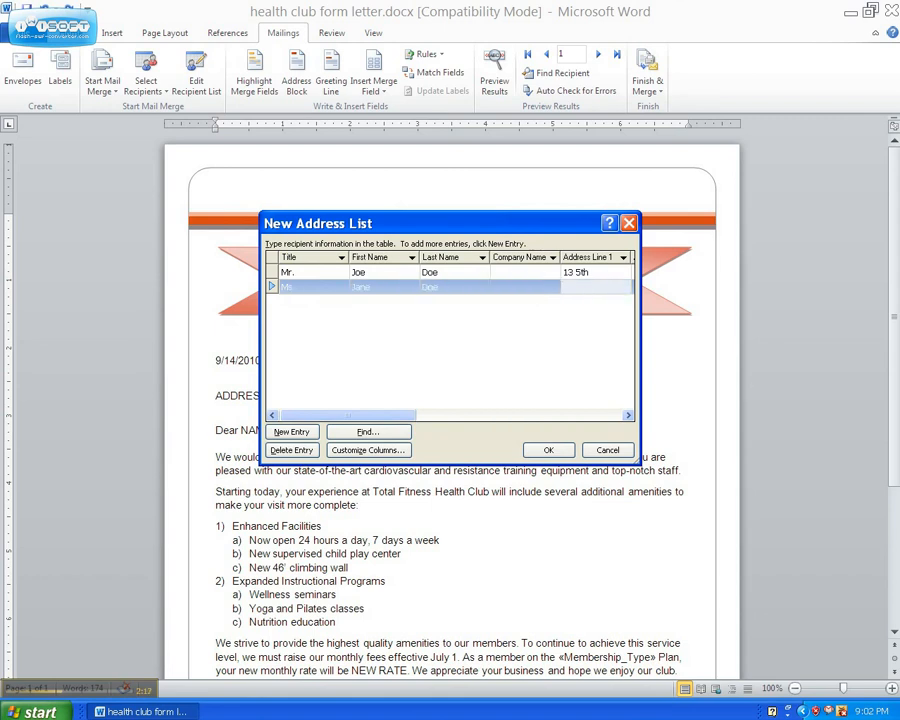
pyautogui.write('4 45th')
pyautogui.press('Tab')
pyautogui.press('Tab')
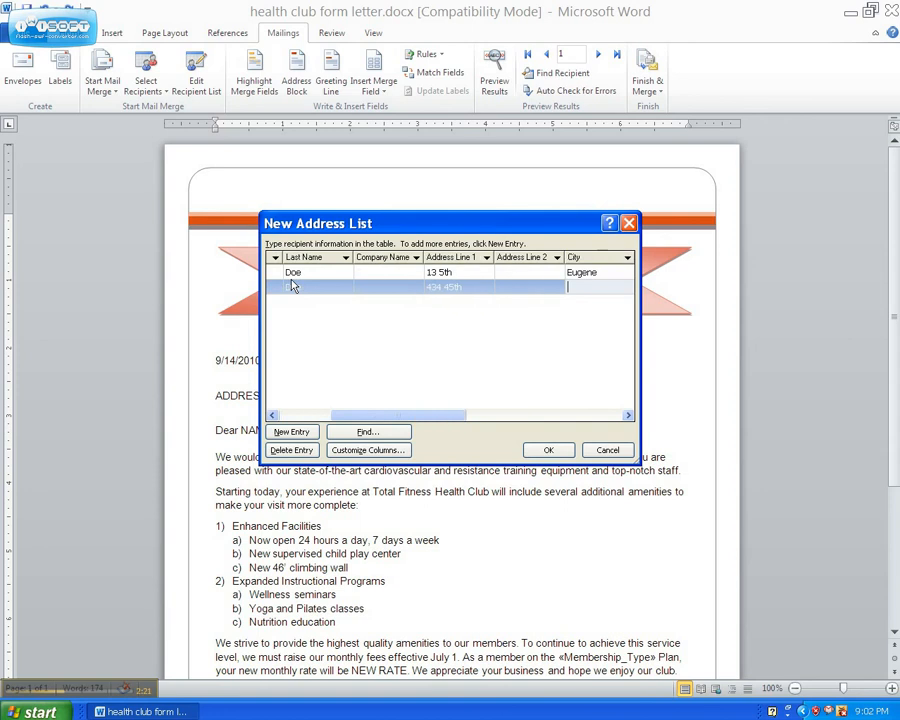
# Fill in the second recipient's city, state and ZIP code, and save the address list as MyList in My Data Sources.
pyautogui.write('Eugene')
pyautogui.press('Tab')
pyautogui.write('OR')
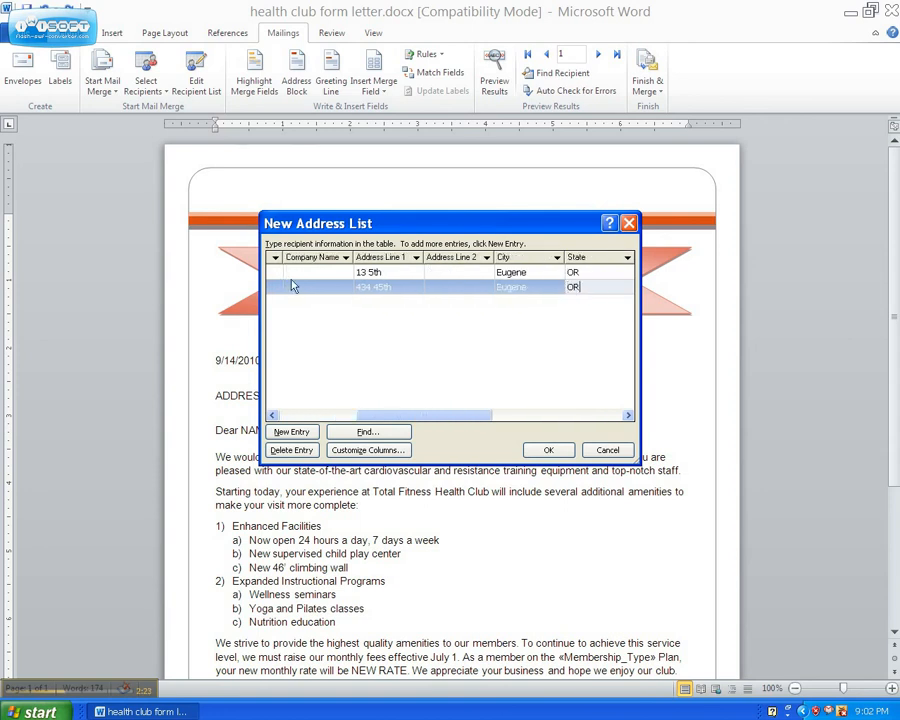
pyautogui.press('Tab')
pyautogui.write('97402')
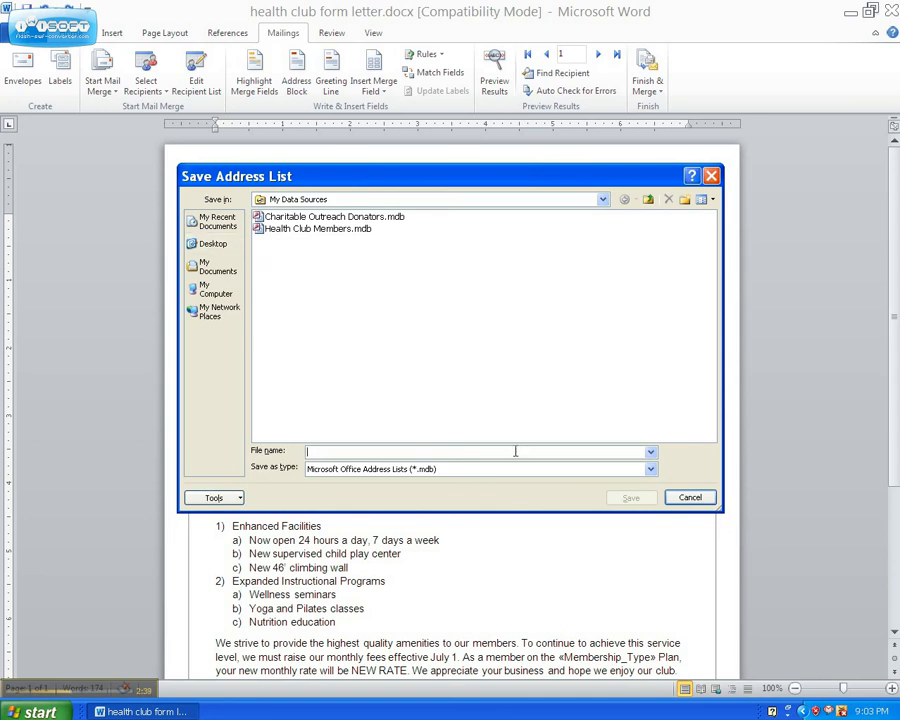
pyautogui.write('MyList')
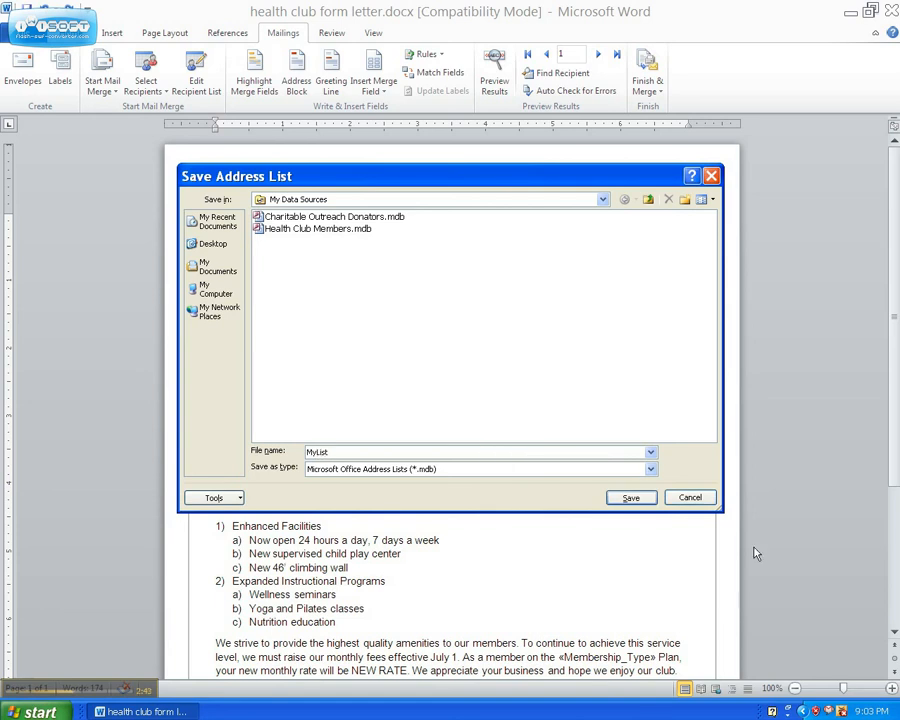
pyautogui.click(633, 499)
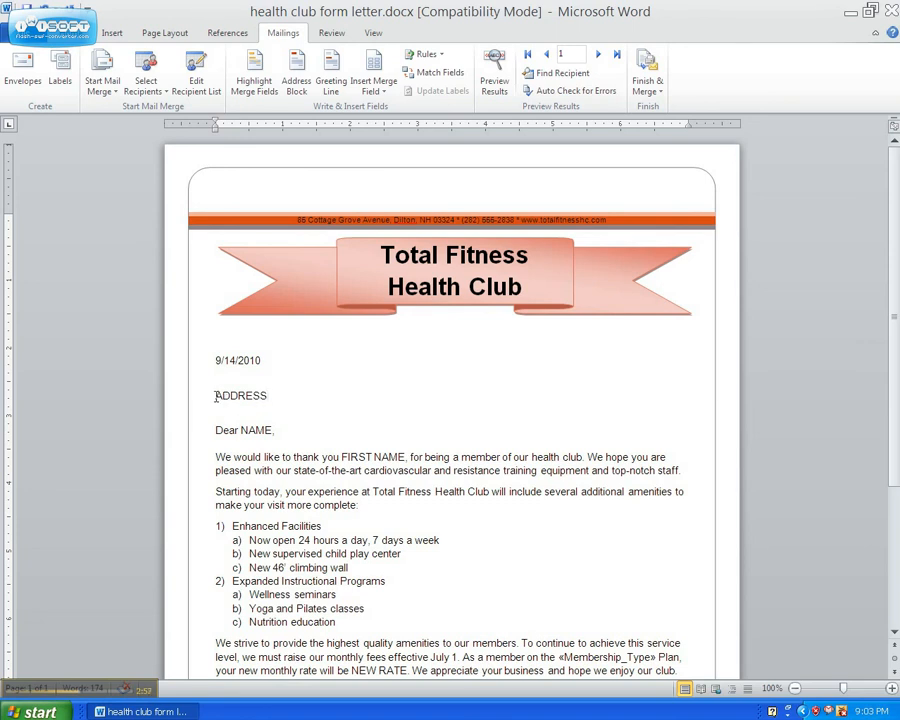
# Replace the ADDRESS placeholder with an address block using the name format with first name, middle initial, last name and suffix, without a title.
pyautogui.moveTo(215, 396); pyautogui.dragTo(266, 403)
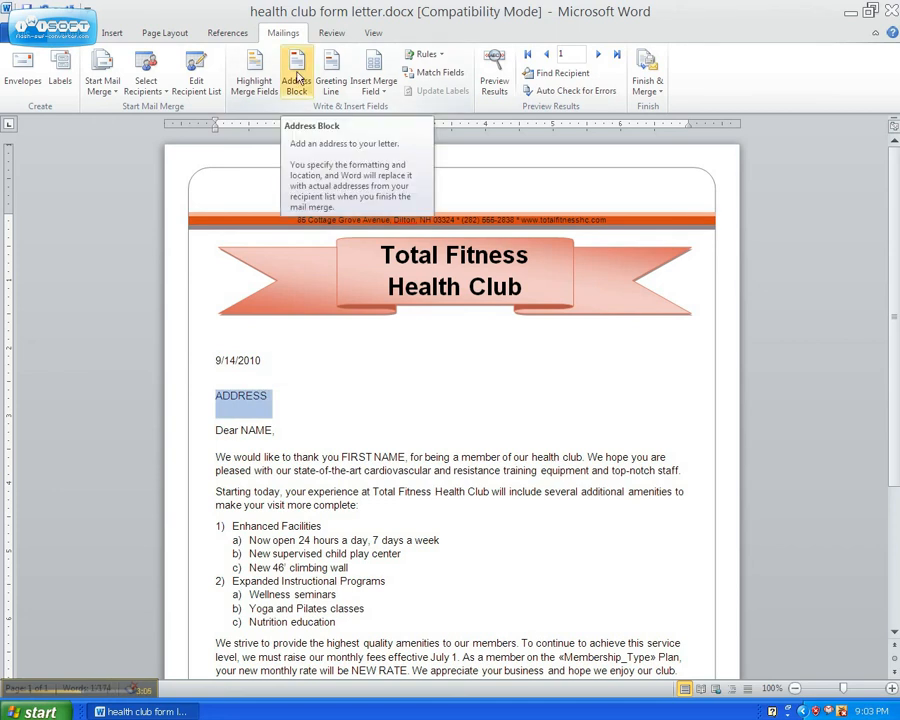
pyautogui.click(297, 80)
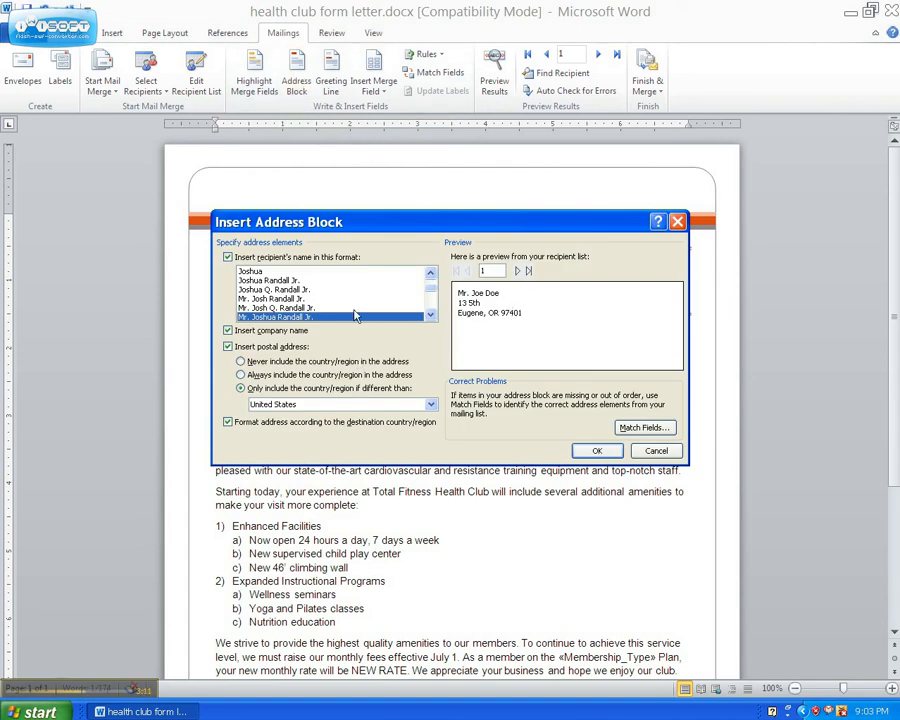
pyautogui.click(297, 307)
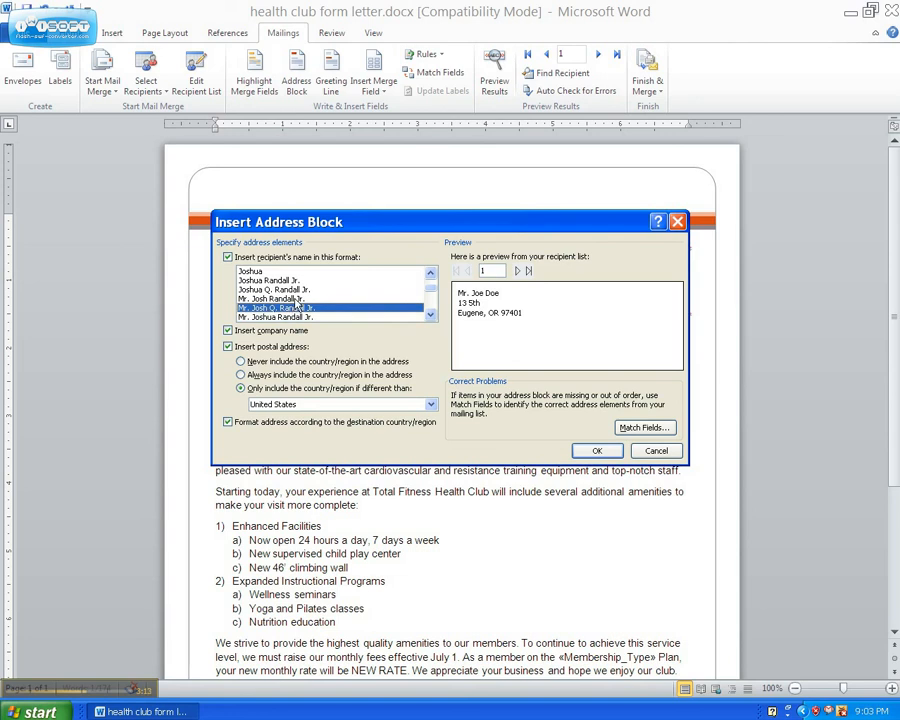
pyautogui.click(299, 298)
pyautogui.click(300, 281)
pyautogui.click(299, 290)
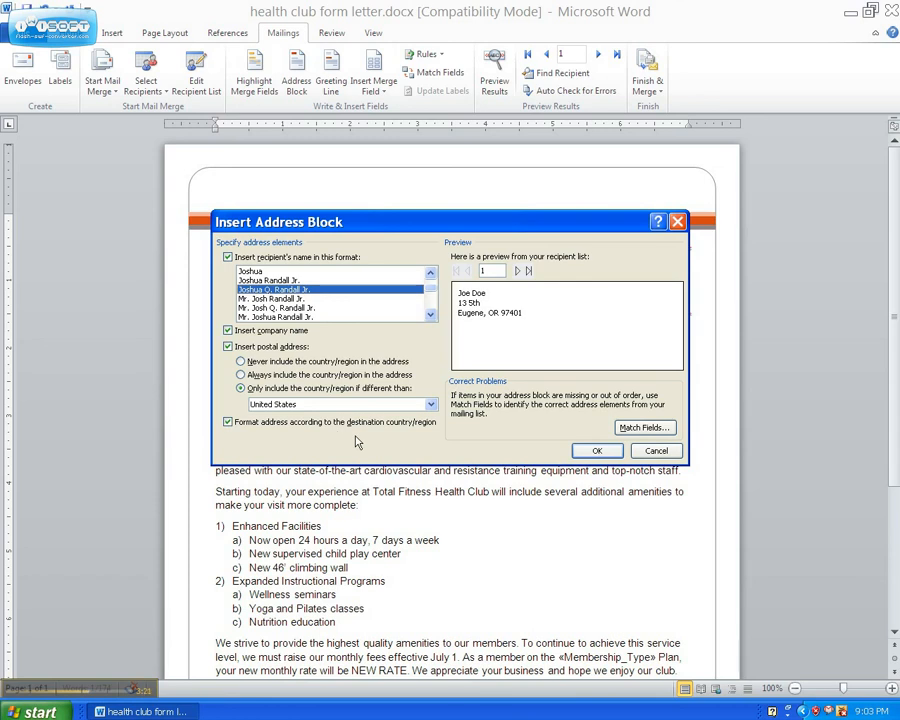
pyautogui.click(600, 452)
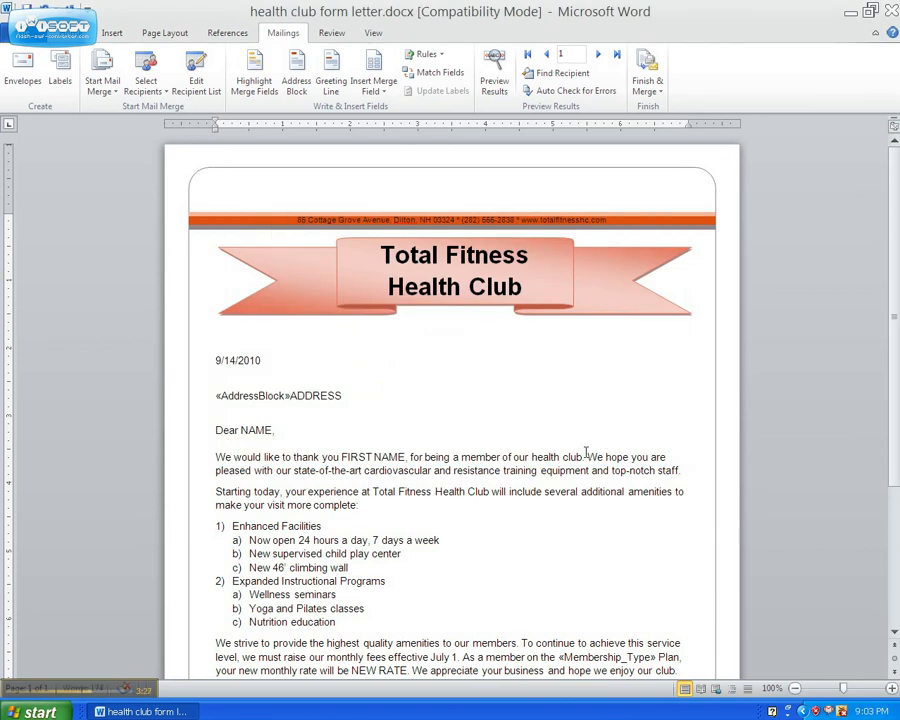
pyautogui.hotkey('shift', 'End')
pyautogui.press('Delete')
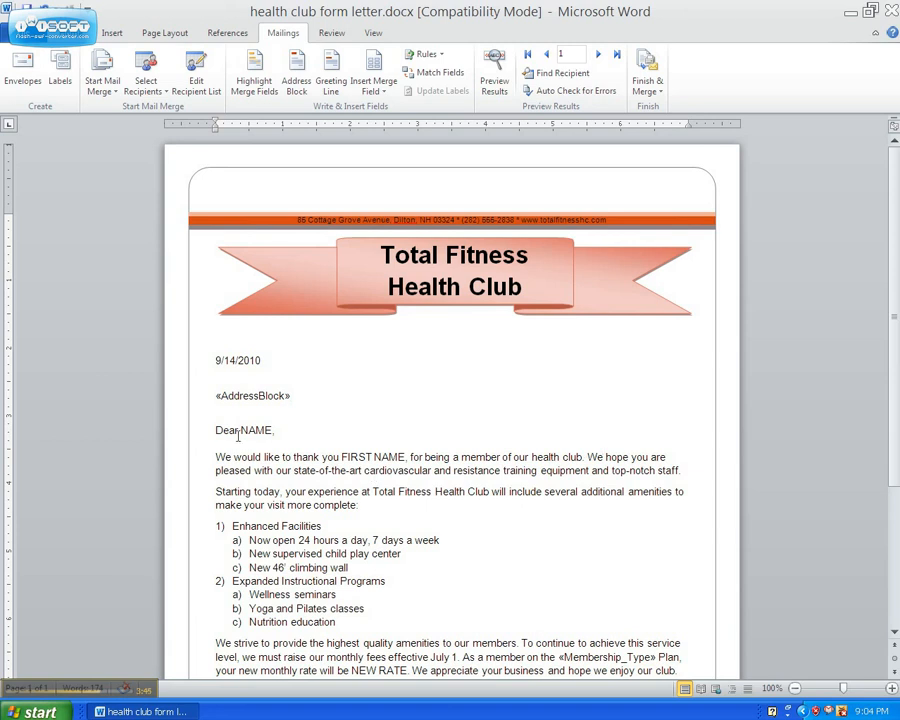
# Delete the whole "Dear NAME," salutation below the address block, leaving the line empty.
pyautogui.moveTo(241, 431); pyautogui.dragTo(274, 430)
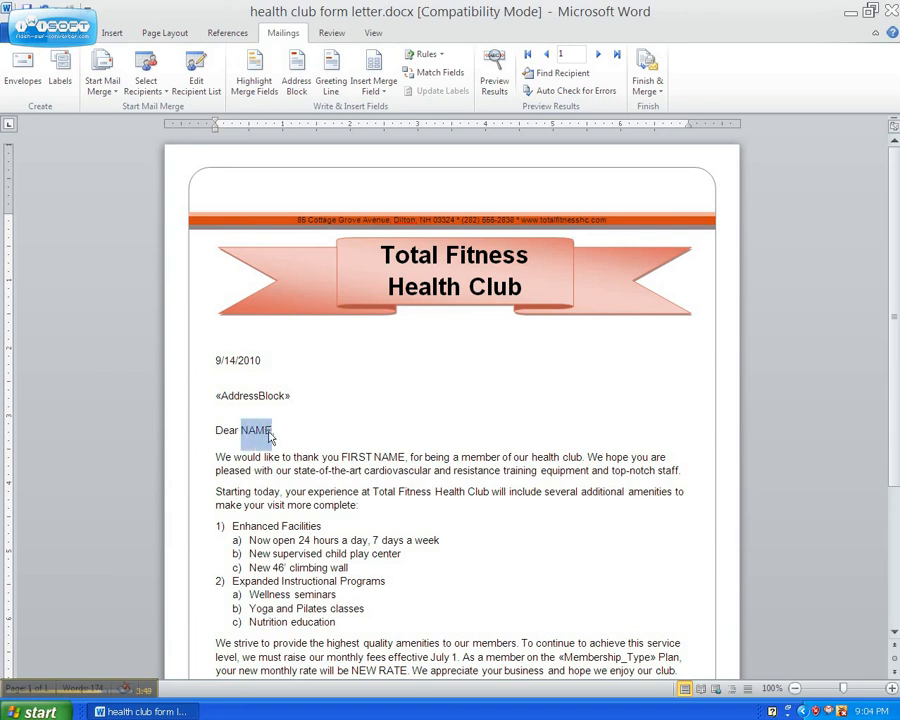
pyautogui.press('Delete')
pyautogui.press('BackSpace')
pyautogui.press('BackSpace')
pyautogui.press('BackSpace')
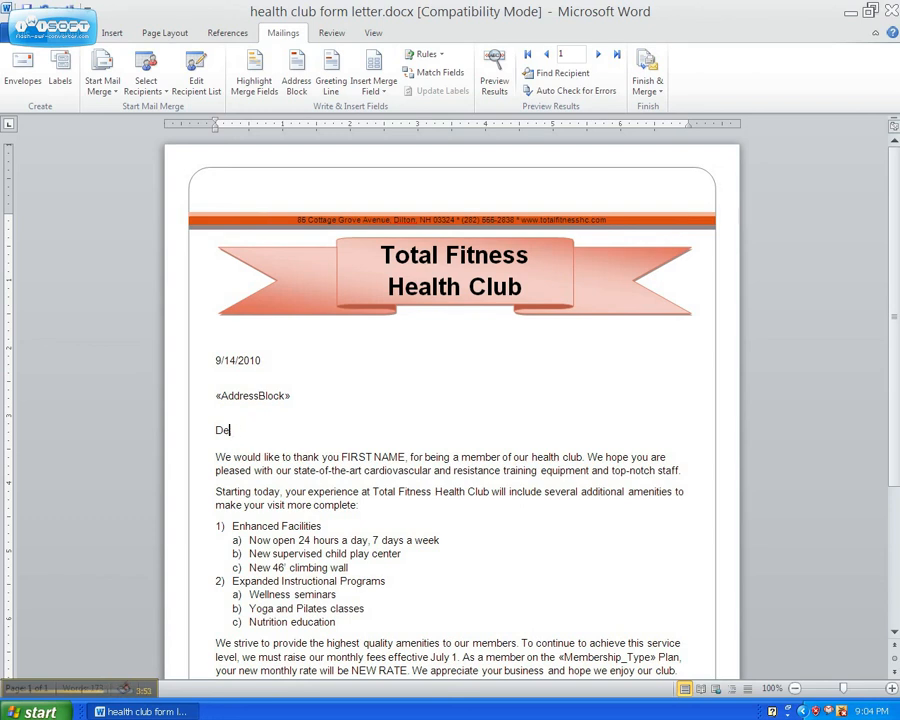
pyautogui.press('BackSpace')
pyautogui.press('Delete')
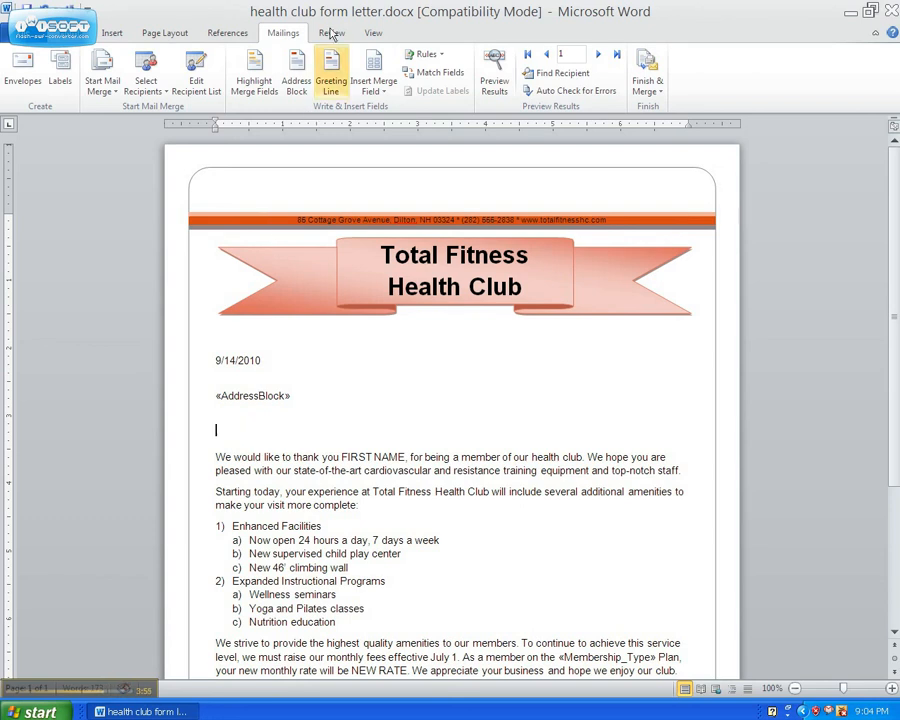
# Insert a greeting line on the empty line with Dear, the title and last name format, and a closing comma.
pyautogui.click(330, 84)
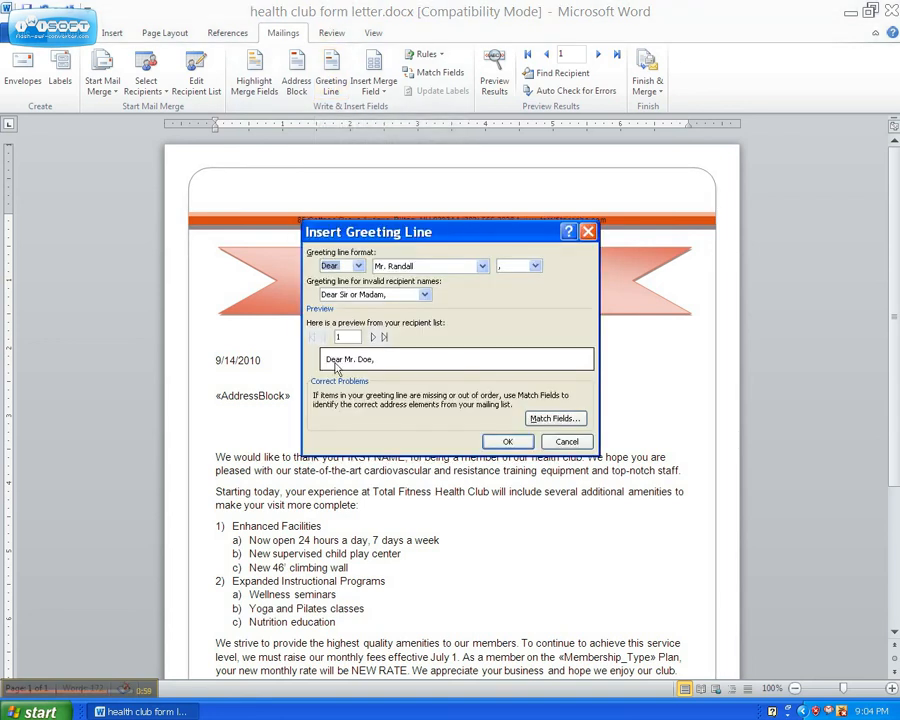
pyautogui.click(359, 267)
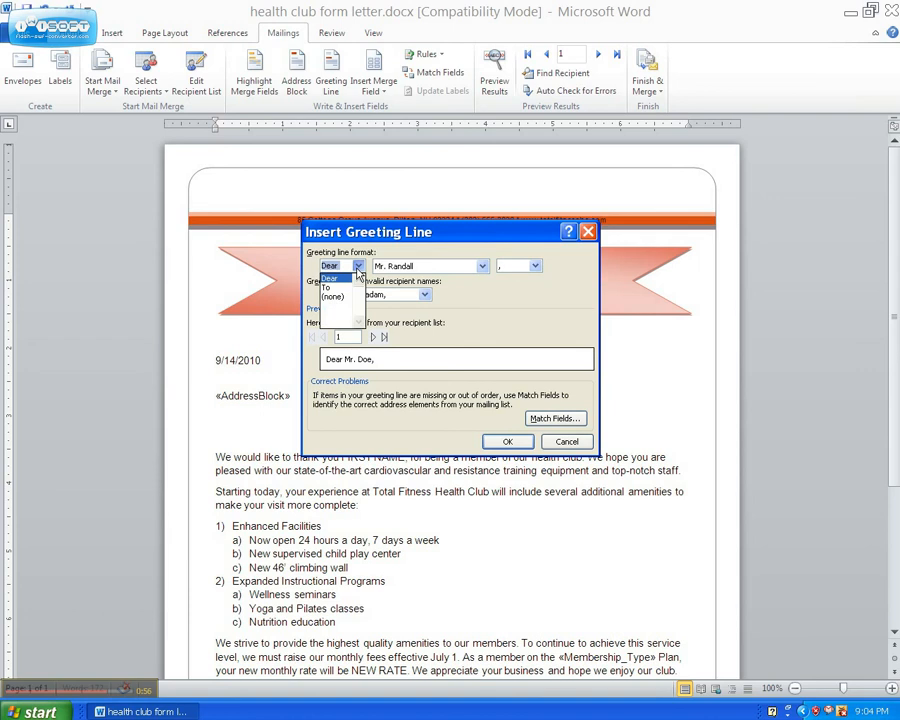
pyautogui.click(480, 292)
pyautogui.click(523, 267)
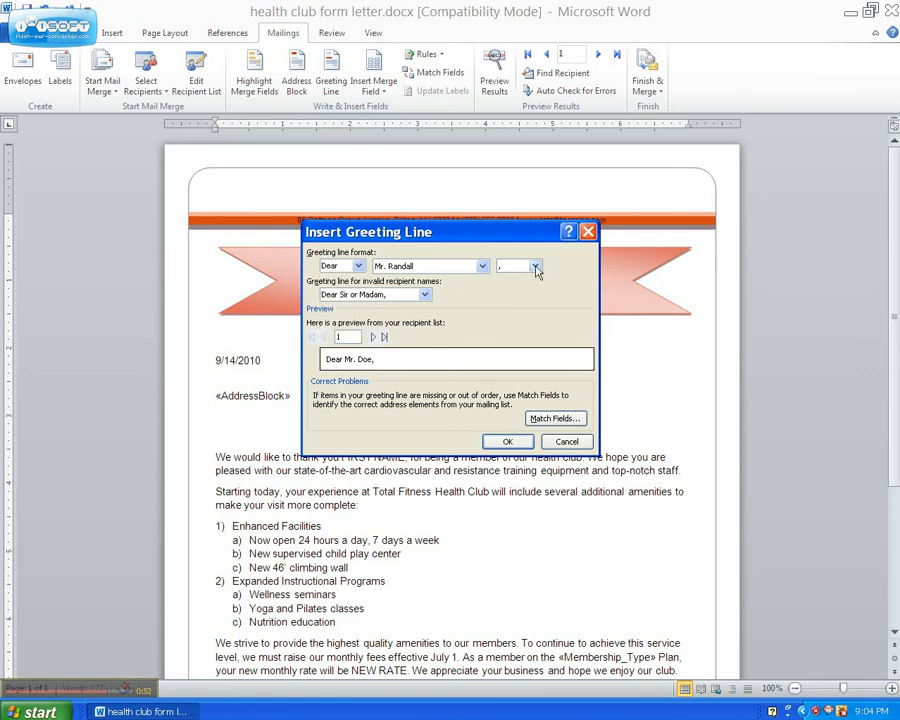
pyautogui.click(537, 267)
pyautogui.click(362, 309)
pyautogui.click(510, 443)
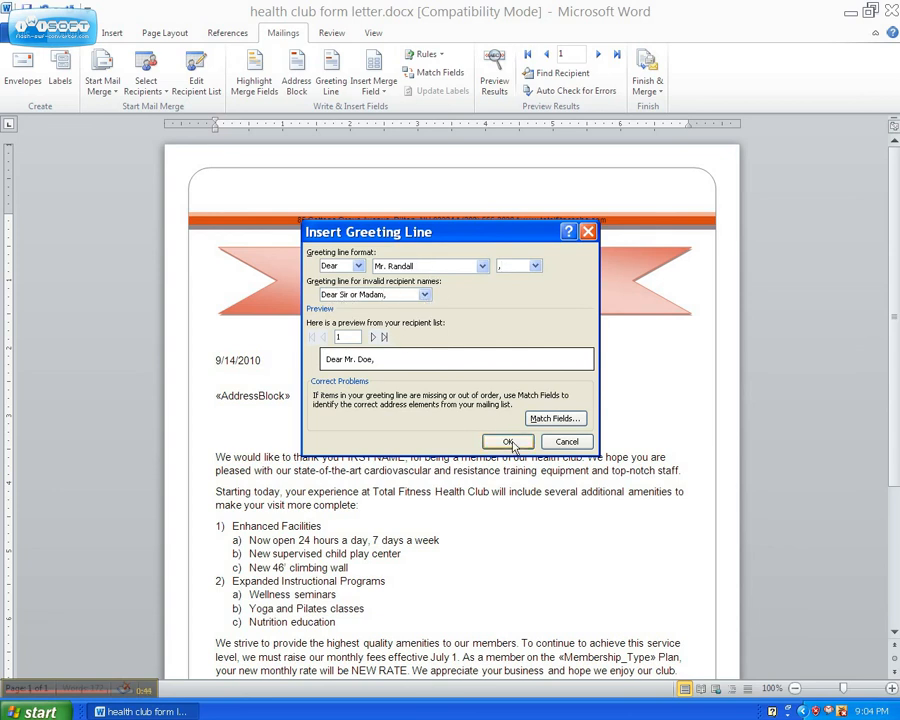